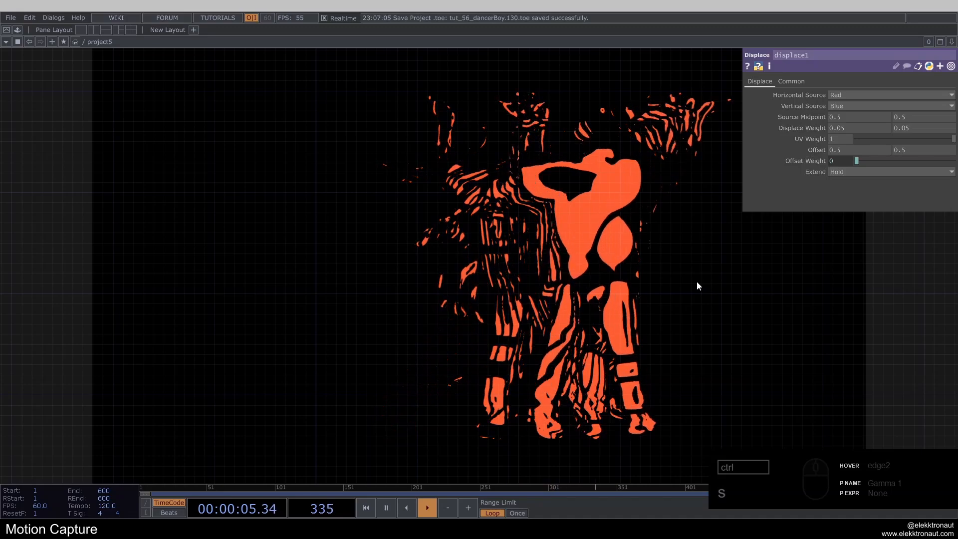
# - Connect the output of comp1 to the input of limit2 in place of blur5
pyautogui.moveTo(338, 193); pyautogui.dragTo(338, 349)
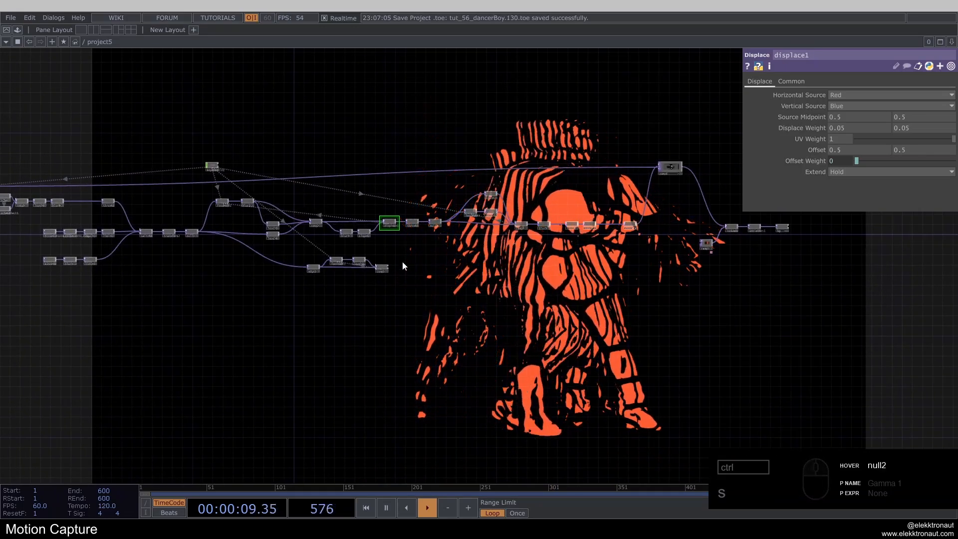
pyautogui.scroll(5, 400, 240)
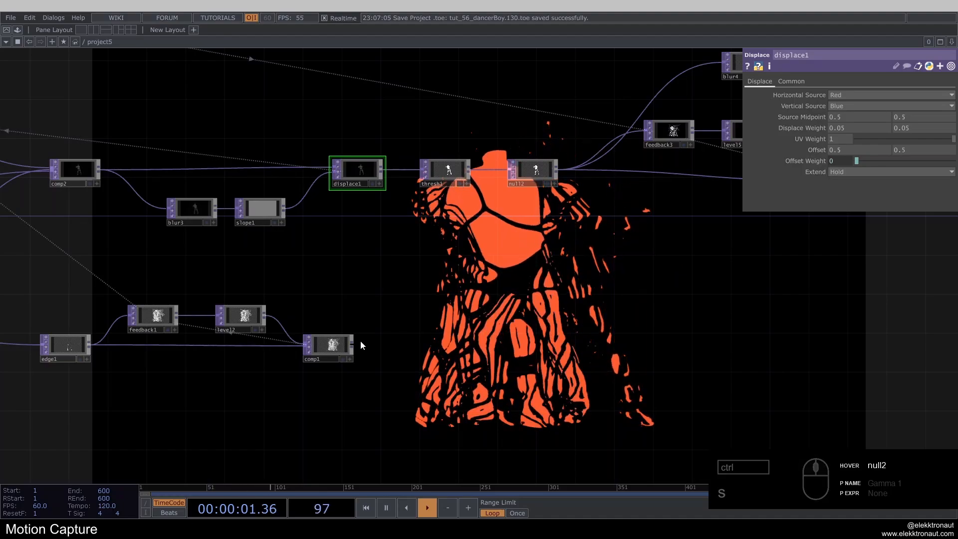
pyautogui.scroll(-2, 387, 327)
pyautogui.moveTo(468, 297); pyautogui.dragTo(348, 345)
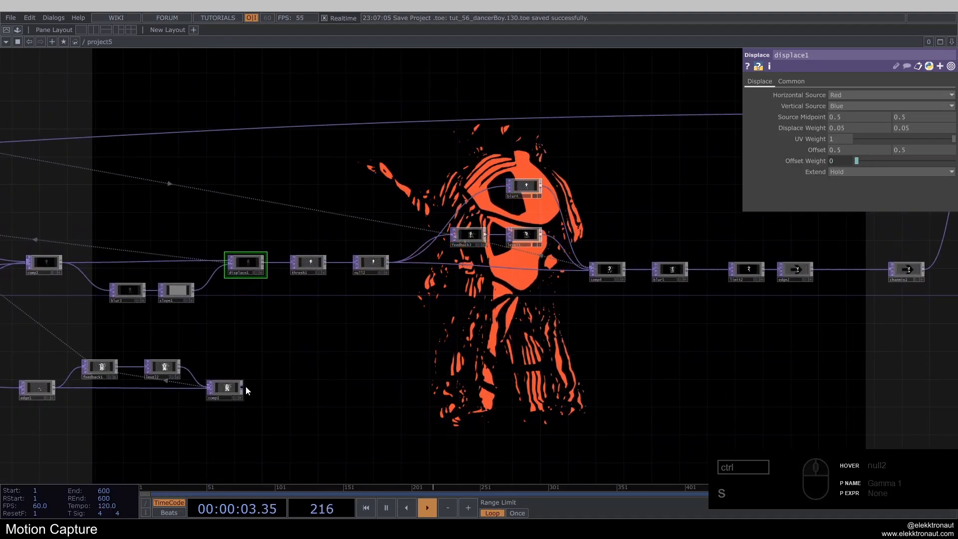
pyautogui.moveTo(242, 387); pyautogui.dragTo(728, 272)
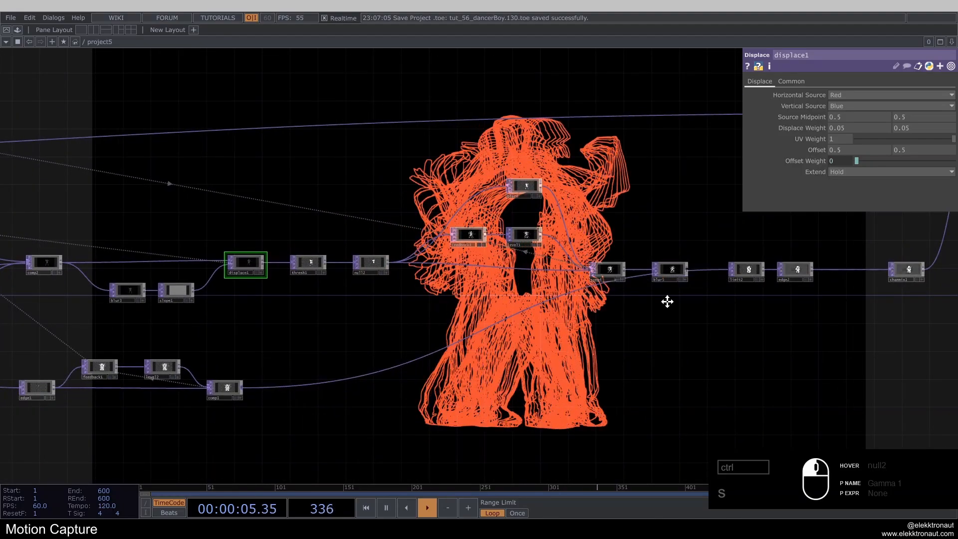
pyautogui.moveTo(667, 302); pyautogui.dragTo(607, 169)
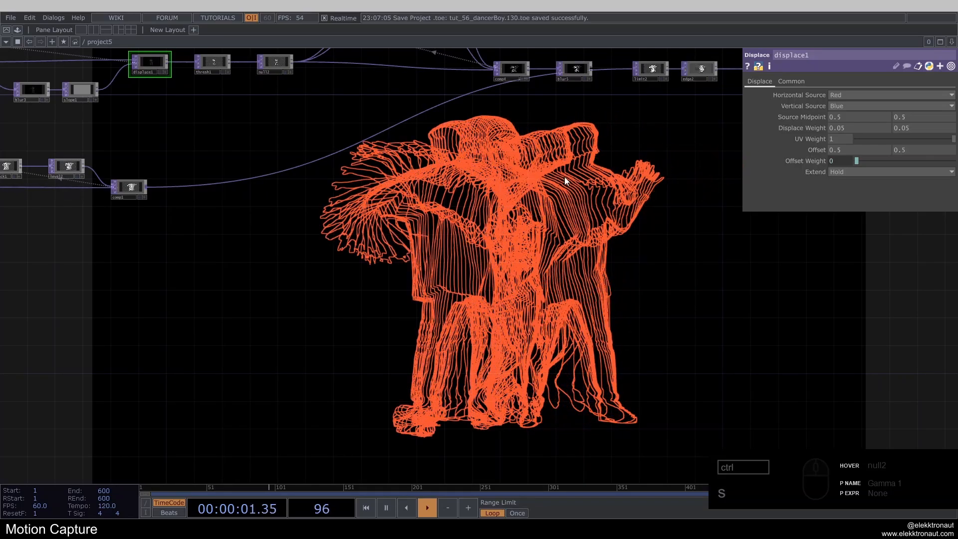
# - Restore the connection from blur5 to limit2, removing the direct link from comp1
pyautogui.moveTo(557, 215); pyautogui.dragTo(560, 290)
pyautogui.scroll(5, 554, 158)
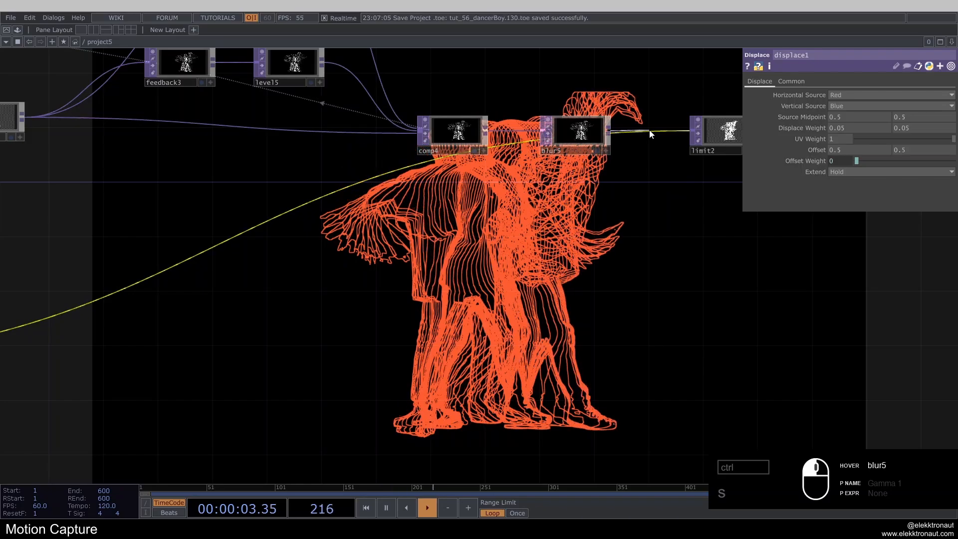
pyautogui.scroll(-3, 569, 236)
pyautogui.moveTo(618, 245); pyautogui.dragTo(638, 224)
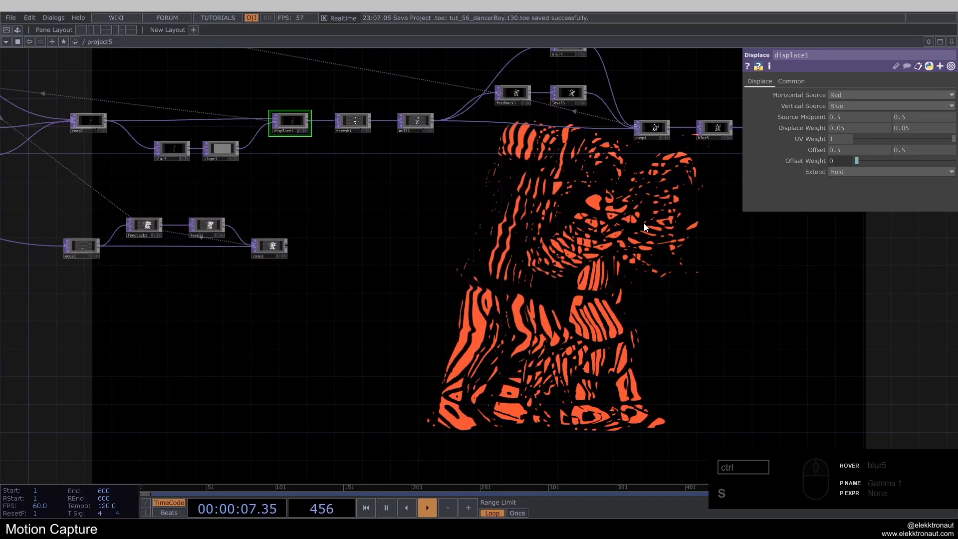
# - Temporarily turn off the bypass on edge2 and bypass it again
pyautogui.moveTo(663, 185); pyautogui.dragTo(438, 257)
pyautogui.scroll(3, 574, 210)
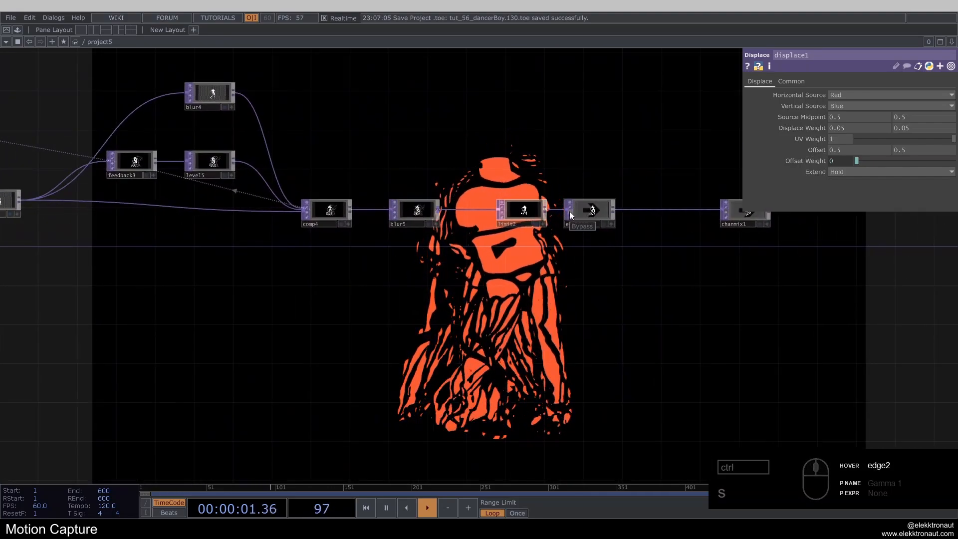
pyautogui.click(570, 211)
pyautogui.moveTo(568, 310); pyautogui.dragTo(556, 218)
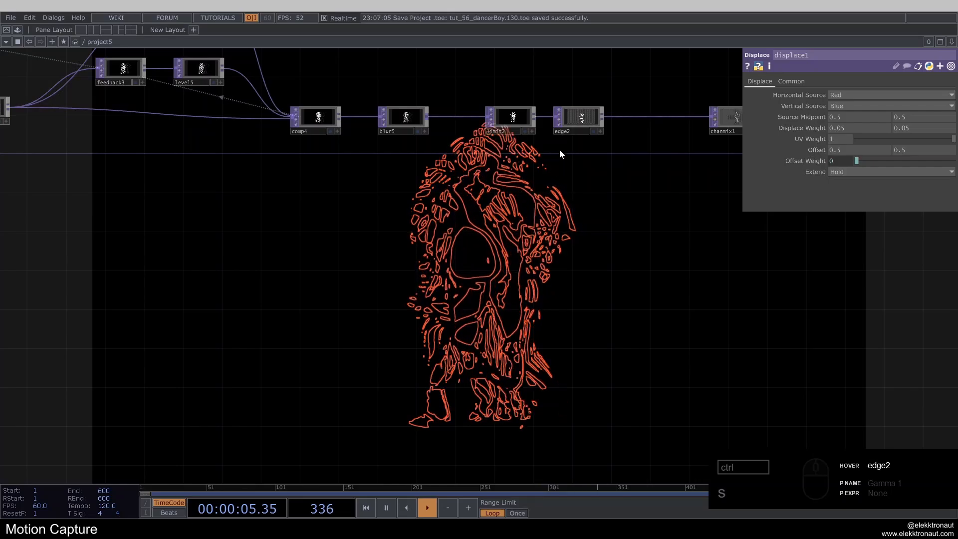
pyautogui.click(561, 120)
# - Examine the Street_Dance_Silhouette_720p source branch and the kinect1 source branch that feed switch1
pyautogui.scroll(-7, 666, 249)
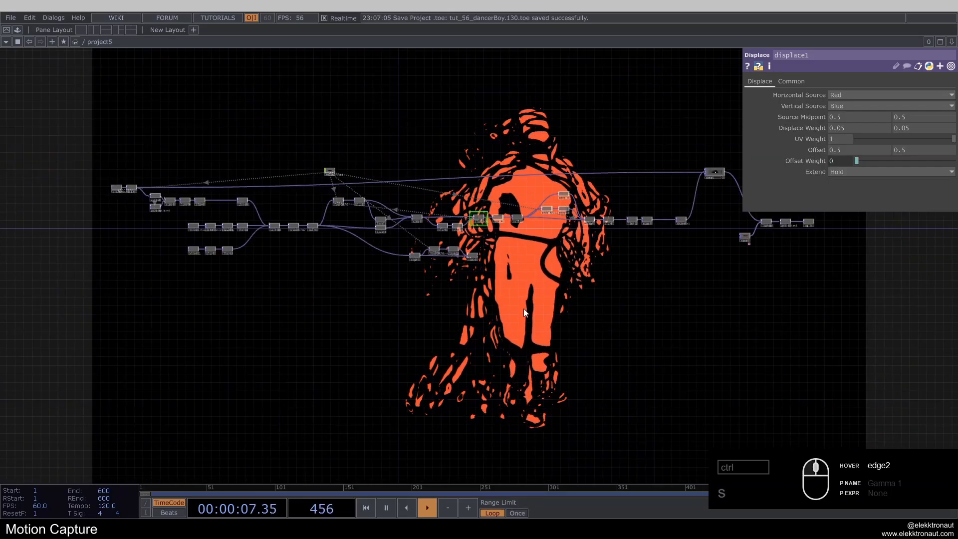
pyautogui.moveTo(421, 277); pyautogui.dragTo(579, 337)
pyautogui.scroll(3, 434, 275)
pyautogui.moveTo(433, 274); pyautogui.dragTo(496, 250)
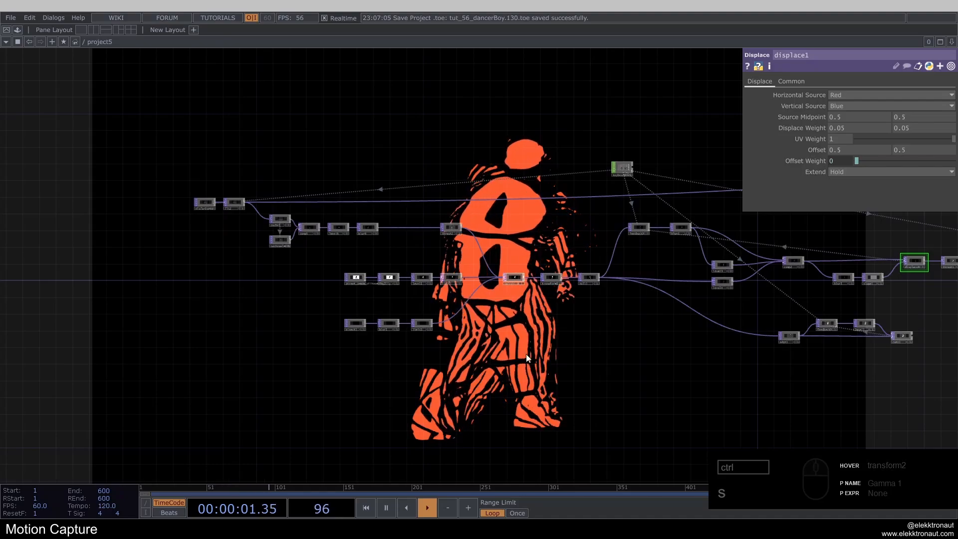
pyautogui.moveTo(526, 355); pyautogui.dragTo(486, 214)
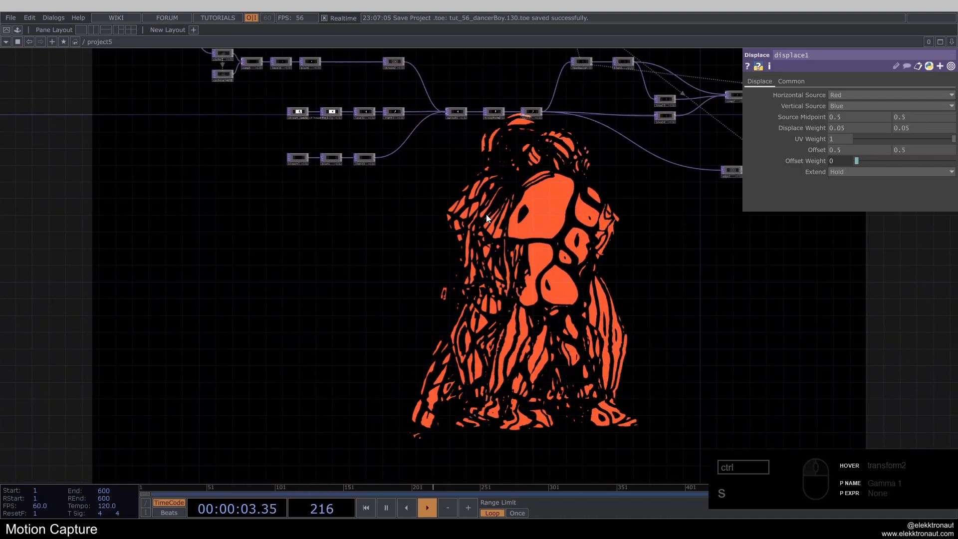
pyautogui.scroll(6, 307, 107)
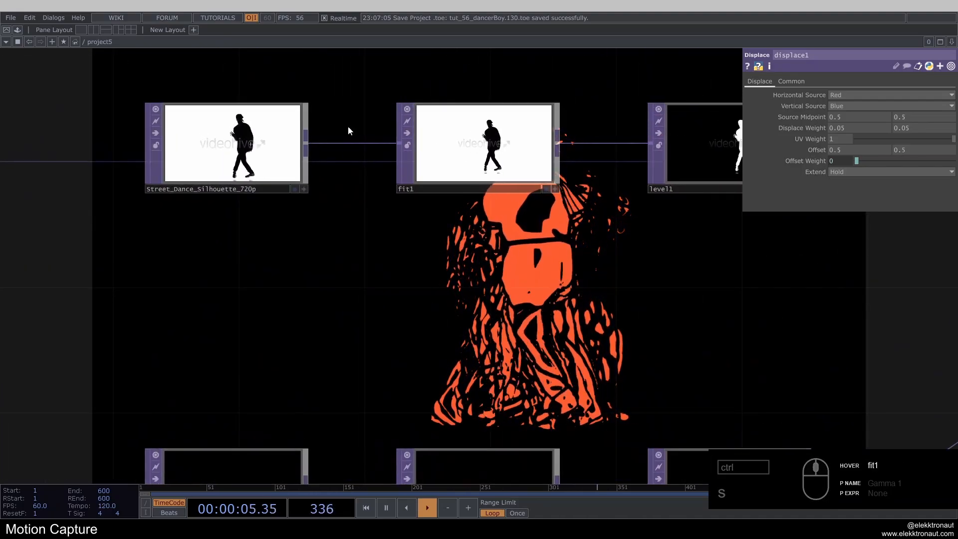
pyautogui.scroll(-5, 359, 170)
pyautogui.moveTo(522, 271); pyautogui.dragTo(390, 328)
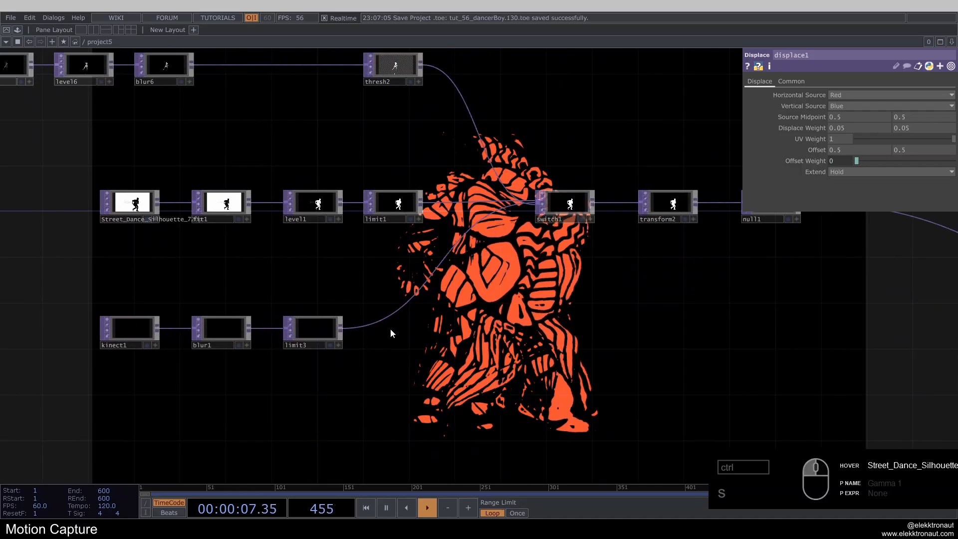
pyautogui.scroll(5, 145, 332)
pyautogui.click(114, 330)
pyautogui.scroll(-5, 195, 320)
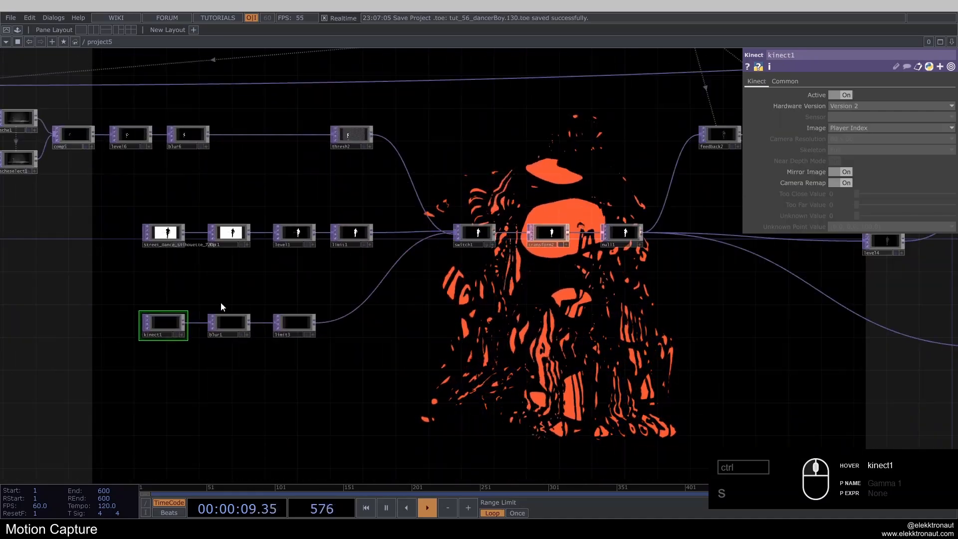
# - Examine the olafurDance branch, from the footage through fit2, cache1 and comp5 to level6 and blur6
pyautogui.moveTo(253, 297); pyautogui.dragTo(284, 269, button='middle')
pyautogui.moveTo(331, 246); pyautogui.dragTo(441, 277)
pyautogui.scroll(10, 79, 170)
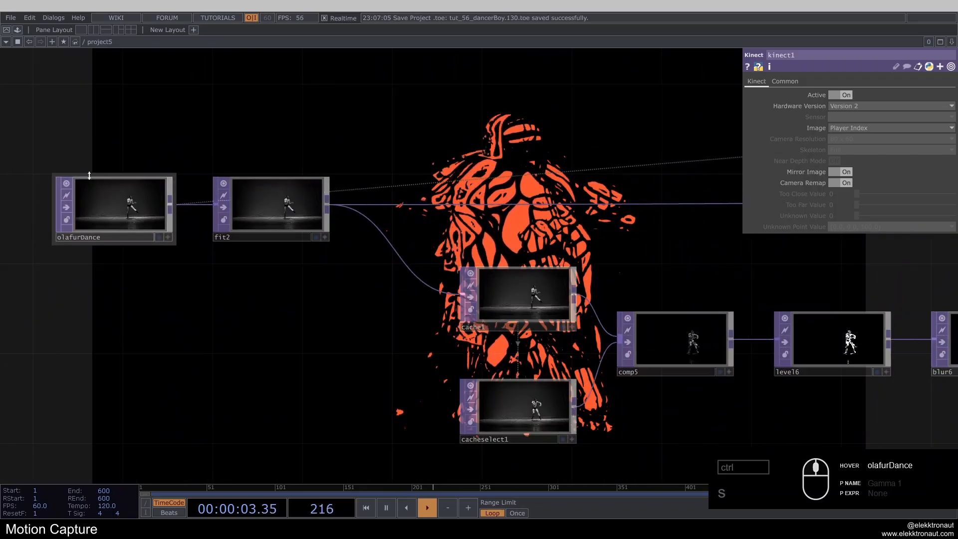
pyautogui.moveTo(220, 306); pyautogui.dragTo(214, 301, button='middle')
pyautogui.moveTo(215, 301); pyautogui.dragTo(258, 272)
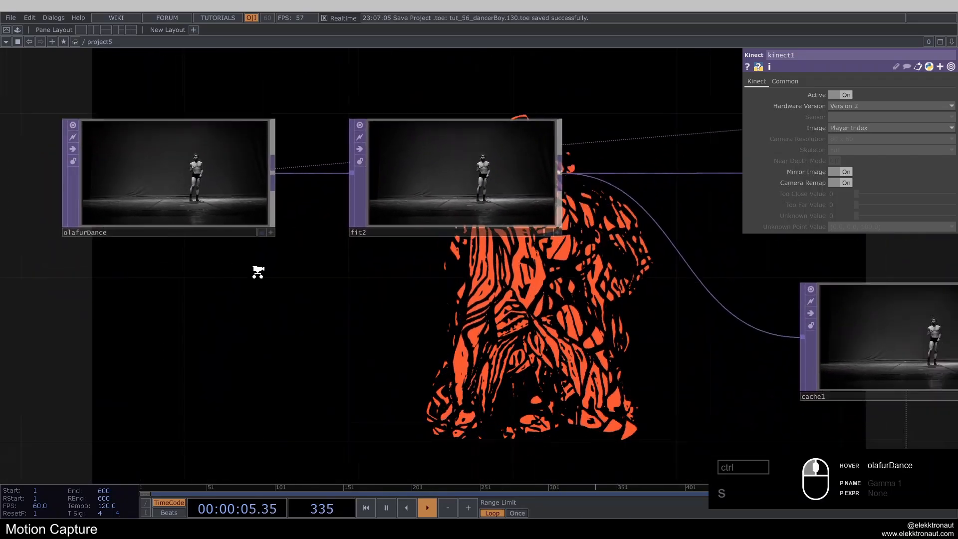
pyautogui.moveTo(258, 272); pyautogui.dragTo(237, 282, button='middle')
pyautogui.moveTo(237, 282); pyautogui.dragTo(47, 250)
pyautogui.moveTo(47, 250); pyautogui.dragTo(35, 250, button='middle')
pyautogui.moveTo(562, 325); pyautogui.dragTo(384, 295)
pyautogui.scroll(8, 485, 264)
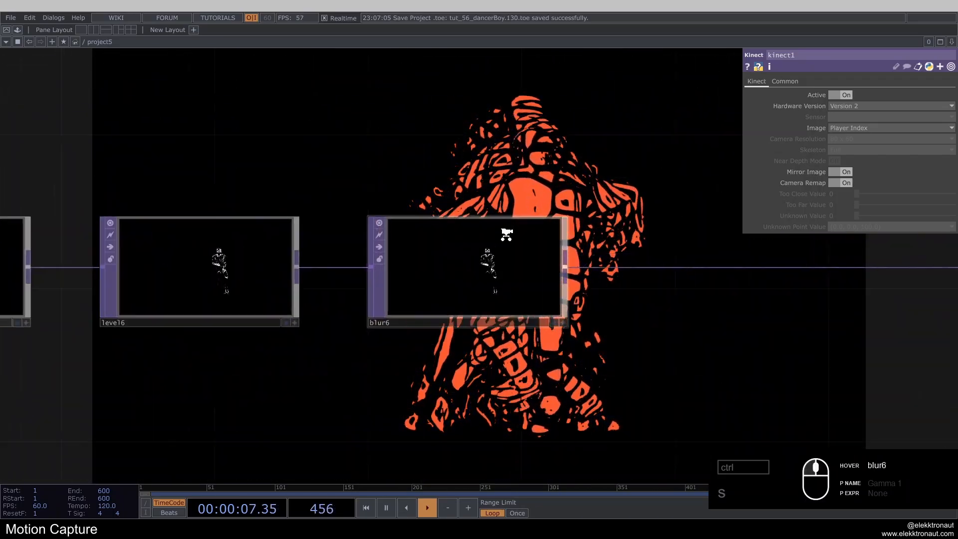
pyautogui.scroll(-10, 513, 271)
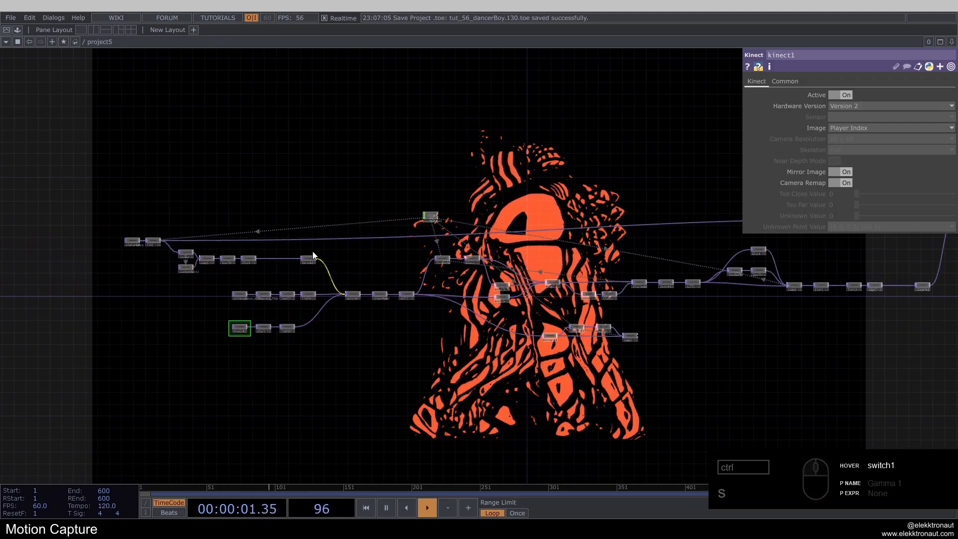
# - Set the index of switch1 to 2 so the thresh2 branch feeds the effect
pyautogui.scroll(5, 295, 238)
pyautogui.scroll(-3, 331, 322)
pyautogui.moveTo(407, 290); pyautogui.dragTo(272, 256)
pyautogui.moveTo(480, 270); pyautogui.dragTo(201, 269)
pyautogui.moveTo(249, 297); pyautogui.dragTo(326, 334)
pyautogui.scroll(3, 325, 335)
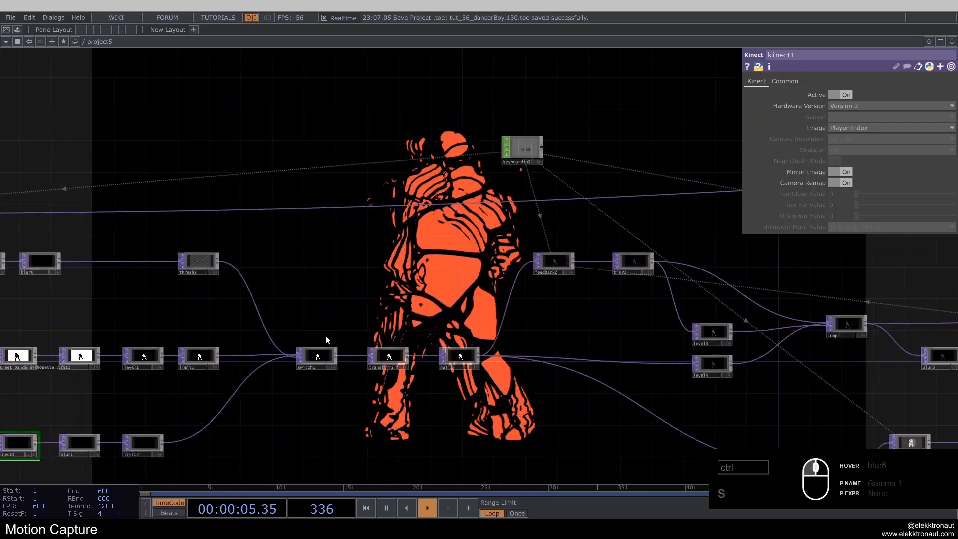
pyautogui.click(319, 358)
pyautogui.write('2')
pyautogui.press('Return')
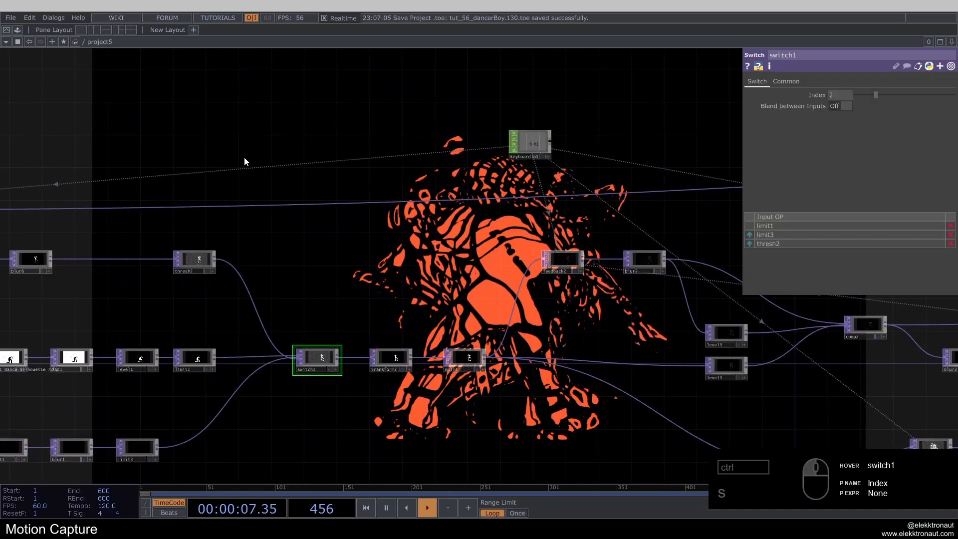
# - Turn off the bypass on comp6 and fire the keyboard trigger wired to the feedback operators and footage
pyautogui.scroll(-5, 245, 157)
pyautogui.moveTo(689, 103); pyautogui.dragTo(447, 152)
pyautogui.scroll(3, 612, 177)
pyautogui.moveTo(612, 177); pyautogui.dragTo(359, 169)
pyautogui.scroll(5, 423, 225)
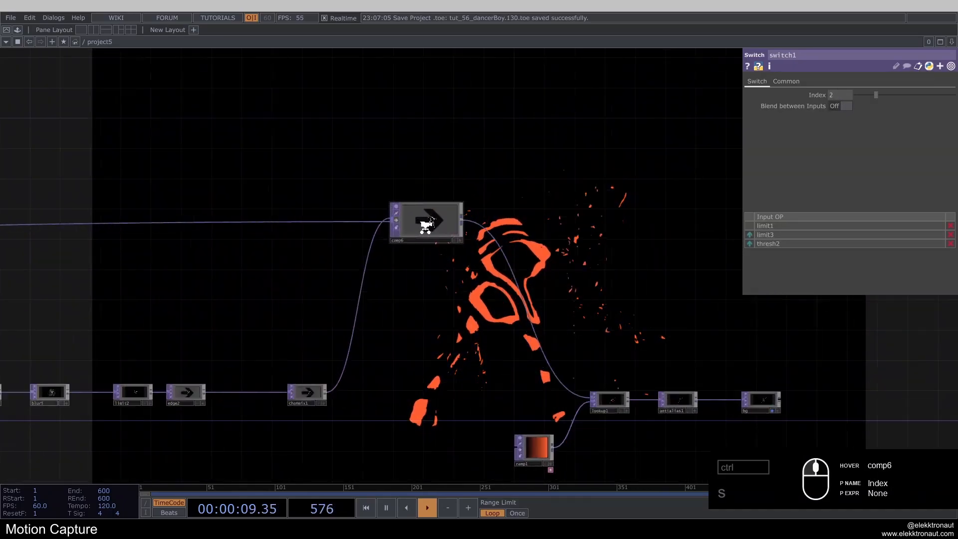
pyautogui.click(381, 216)
pyautogui.scroll(-4, 447, 282)
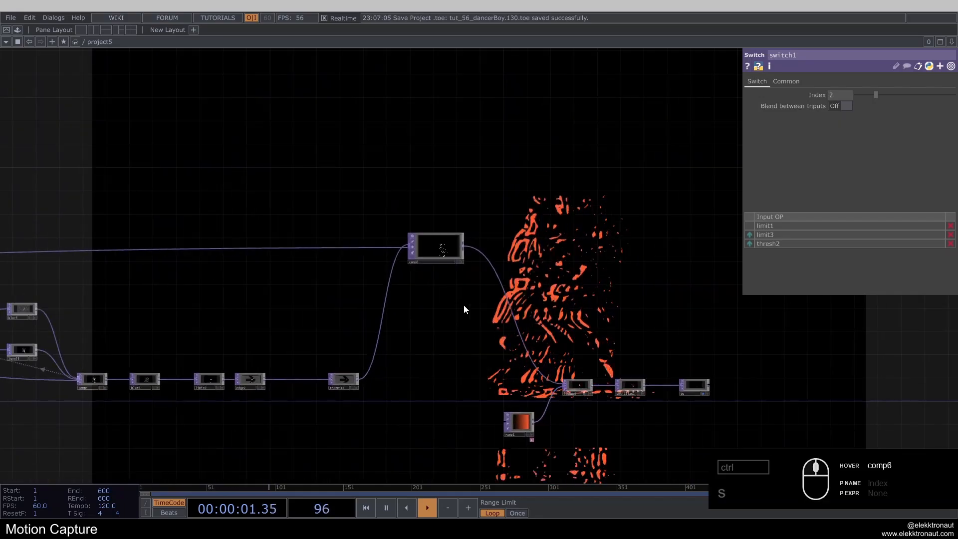
pyautogui.press('1')
pyautogui.moveTo(482, 311); pyautogui.dragTo(519, 289)
pyautogui.scroll(3, 468, 253)
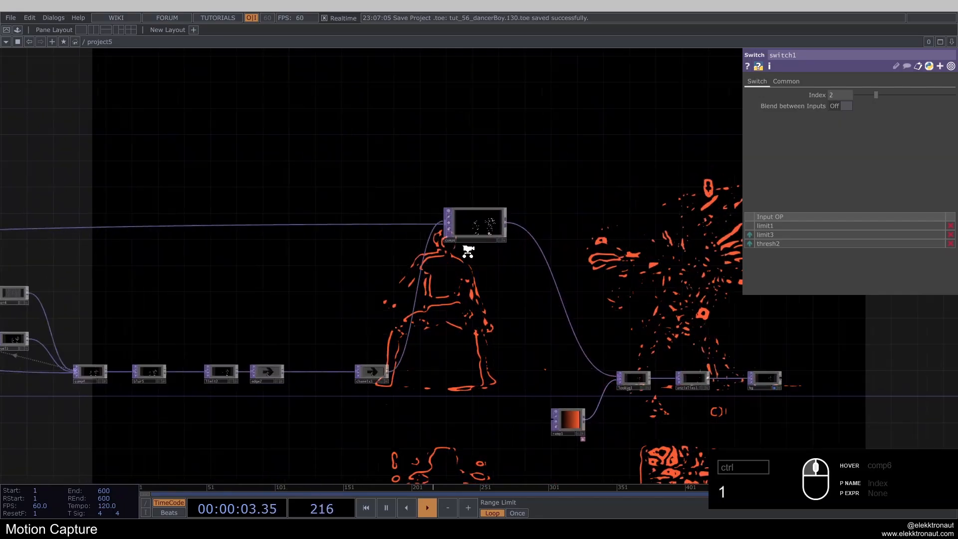
# - Select comp6 and turn off the bypass on chanmix1 so the effect overlays the dancer footage
pyautogui.click(479, 226)
pyautogui.scroll(3, 468, 270)
pyautogui.scroll(3, 472, 198)
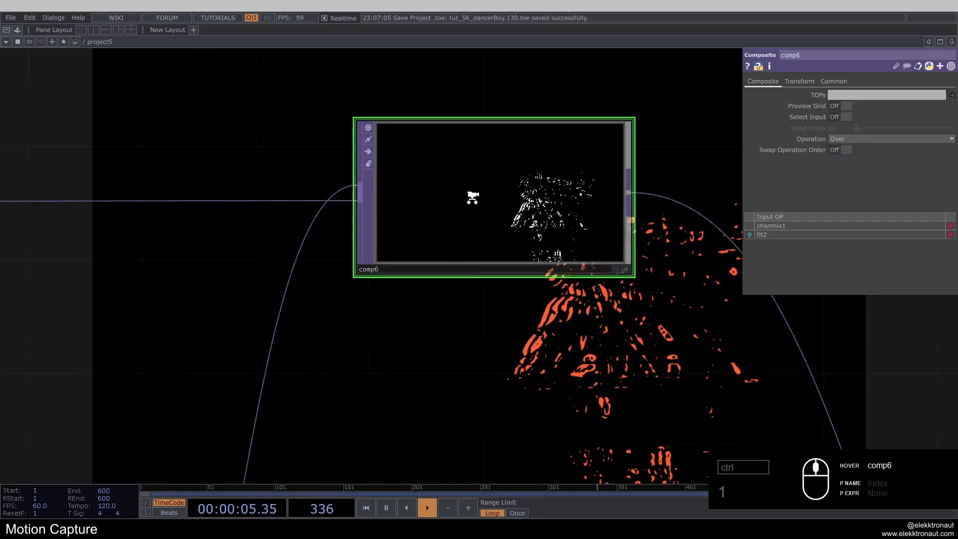
pyautogui.scroll(-7, 472, 197)
pyautogui.scroll(7, 475, 232)
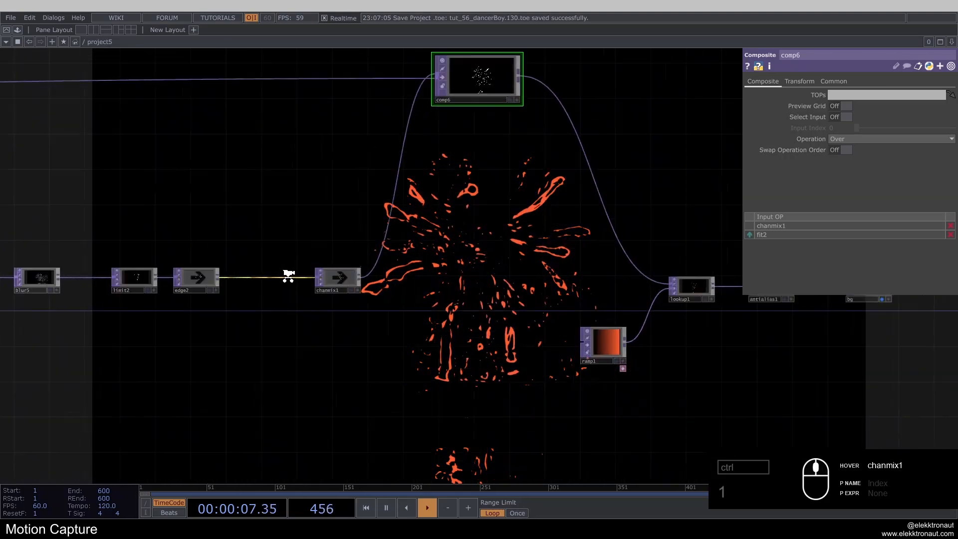
pyautogui.scroll(2, 286, 274)
pyautogui.click(336, 281)
pyautogui.scroll(-4, 427, 273)
pyautogui.moveTo(520, 222); pyautogui.dragTo(532, 203)
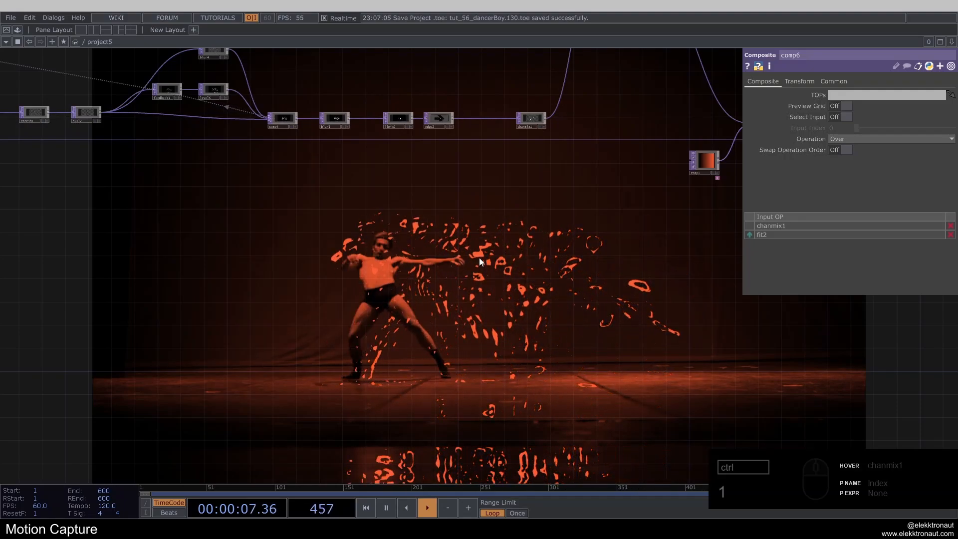
# - Delete every operator in the network except olafurDance, Street_Dance_Silhouette_720p and kinect1
pyautogui.moveTo(476, 313); pyautogui.dragTo(419, 468)
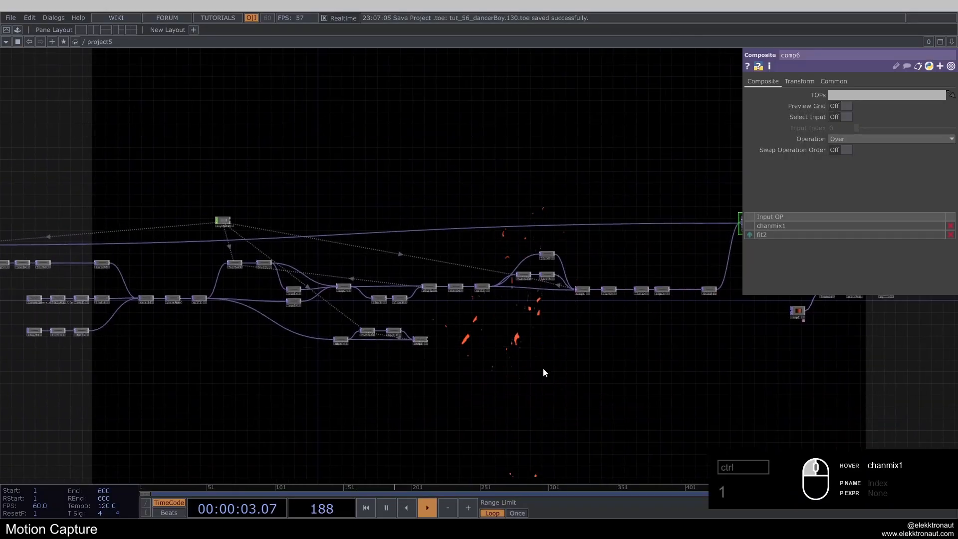
pyautogui.scroll(-2, 544, 374)
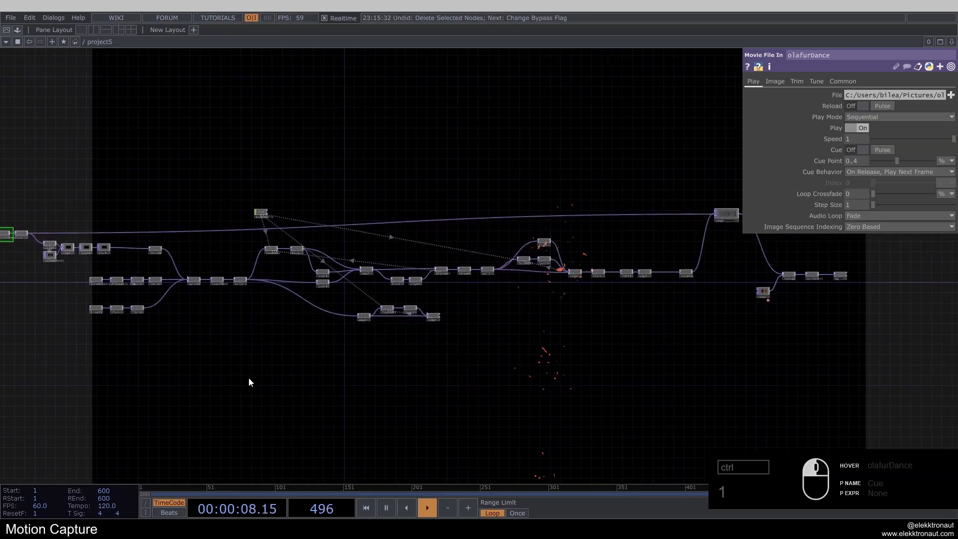
pyautogui.moveTo(841, 371); pyautogui.dragTo(106, 197)
pyautogui.press('Delete')
pyautogui.scroll(3, 328, 217)
pyautogui.moveTo(329, 216); pyautogui.dragTo(439, 208)
pyautogui.moveTo(355, 304); pyautogui.dragTo(152, 235, button='right')
pyautogui.press('Delete')
# - Examine the remaining olafurDance, Street_Dance_Silhouette_720p and kinect1 source operators and their parameters
pyautogui.scroll(3, 123, 241)
pyautogui.moveTo(122, 242); pyautogui.dragTo(265, 243)
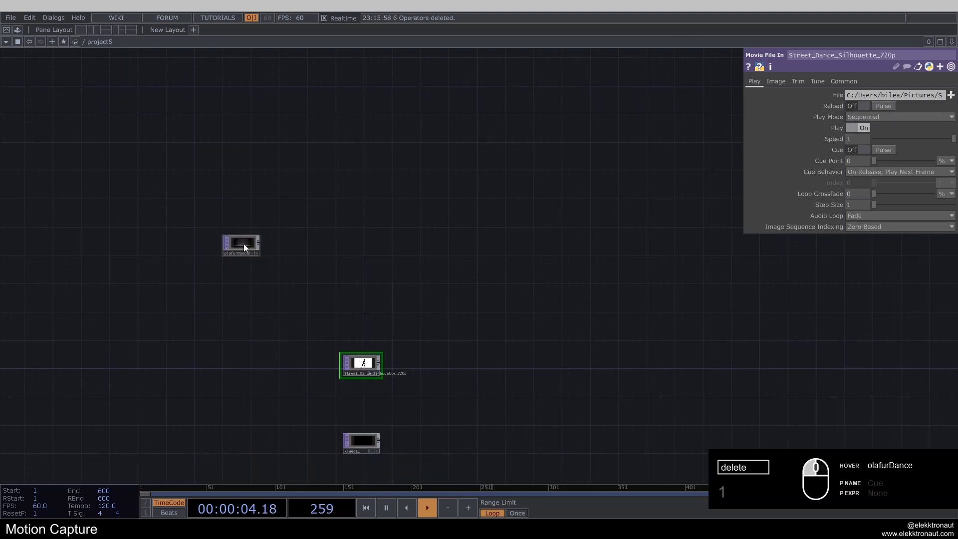
pyautogui.click(244, 244)
pyautogui.moveTo(373, 268); pyautogui.dragTo(260, 207)
pyautogui.scroll(3, 275, 386)
pyautogui.click(238, 378)
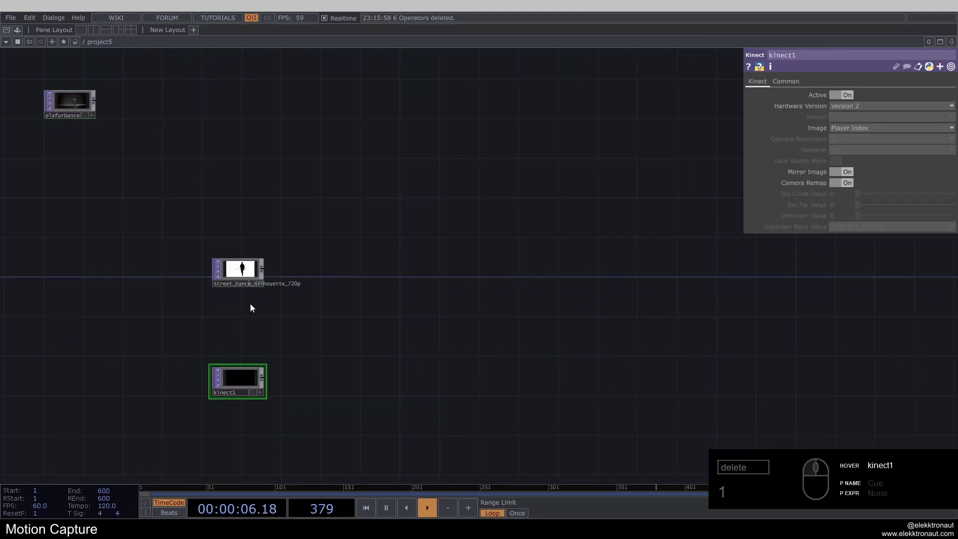
pyautogui.moveTo(251, 305); pyautogui.dragTo(216, 311)
pyautogui.scroll(5, 215, 297)
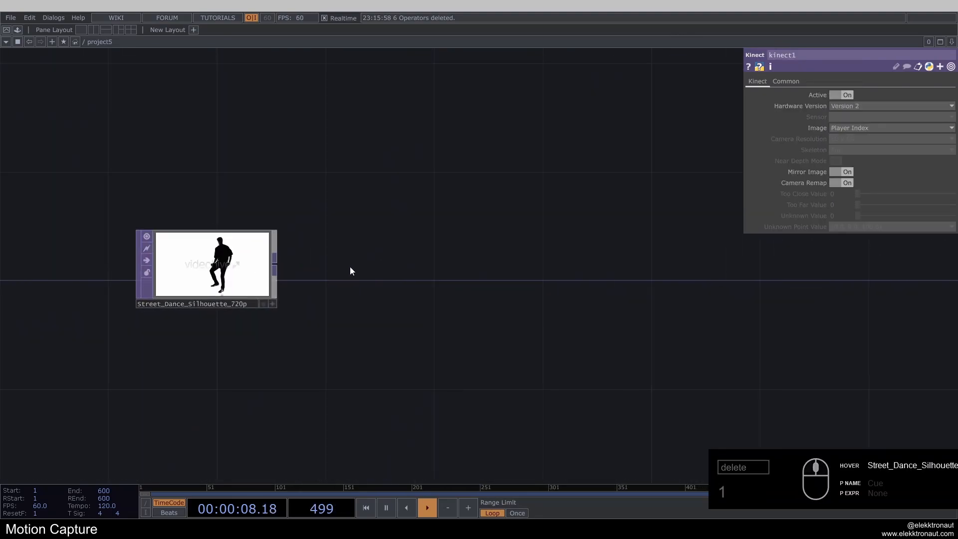
pyautogui.moveTo(129, 295); pyautogui.dragTo(152, 243)
pyautogui.click(252, 229)
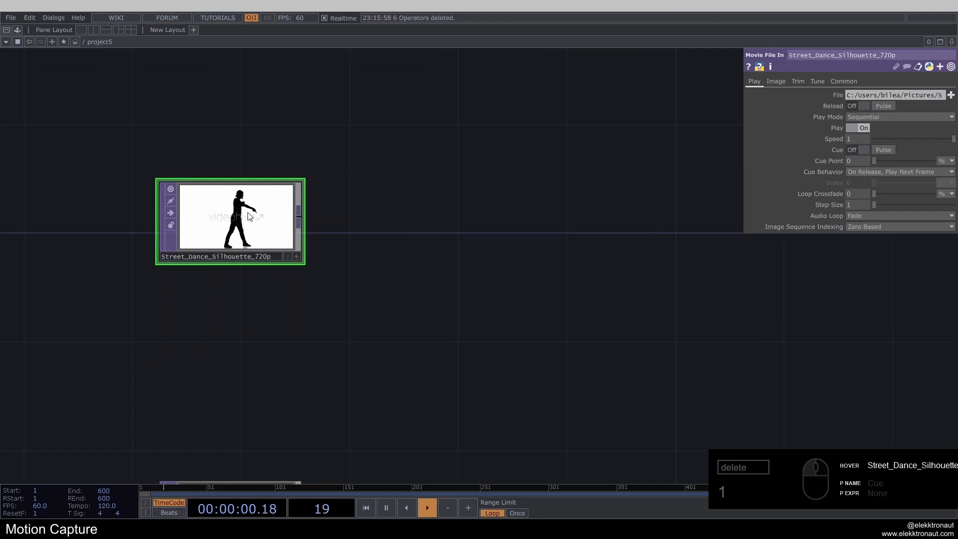
pyautogui.scroll(-2, 323, 285)
pyautogui.moveTo(323, 285); pyautogui.dragTo(411, 235)
pyautogui.click(312, 399)
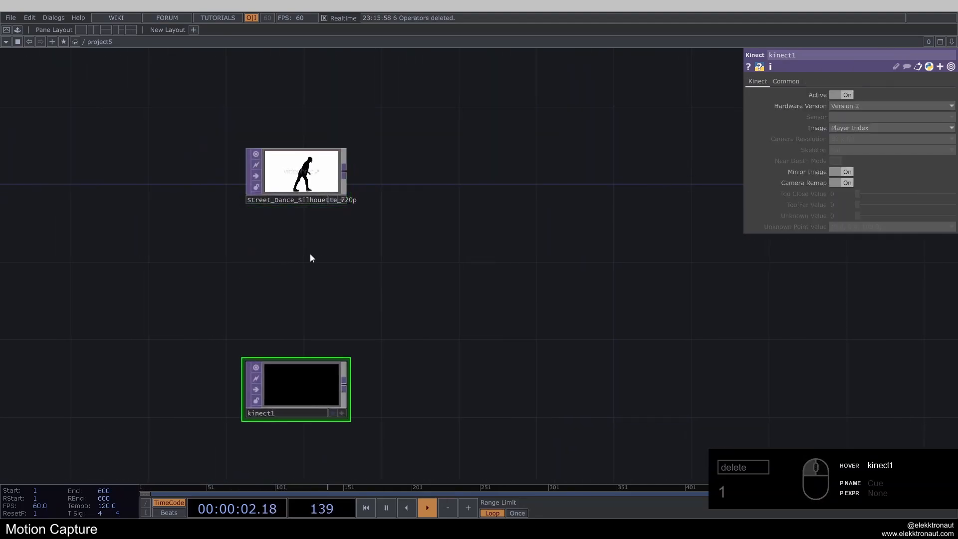
pyautogui.scroll(-4, 308, 248)
pyautogui.moveTo(296, 237); pyautogui.dragTo(238, 261)
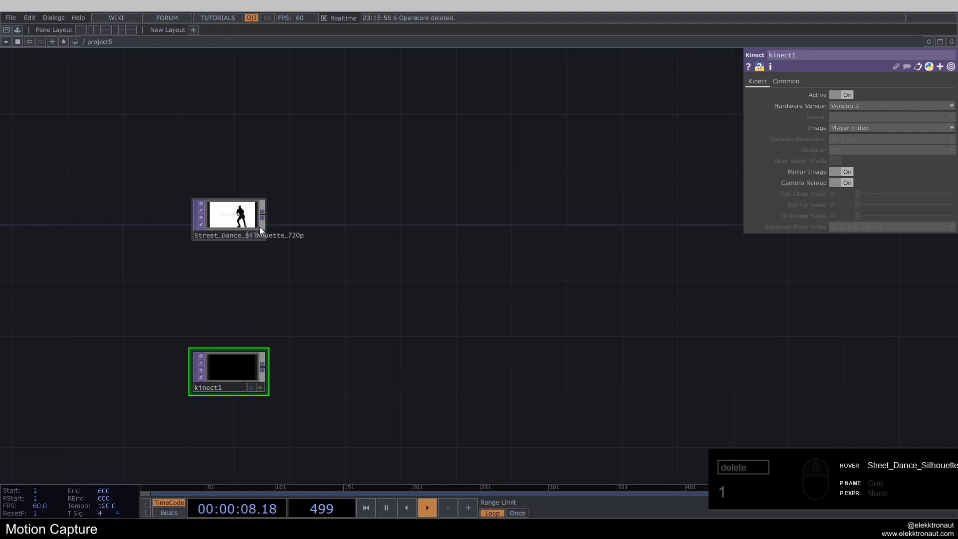
# - Add a Fit TOP connected to the output of Street_Dance_Silhouette_720p
pyautogui.rightClick(265, 215)
pyautogui.write('fi')
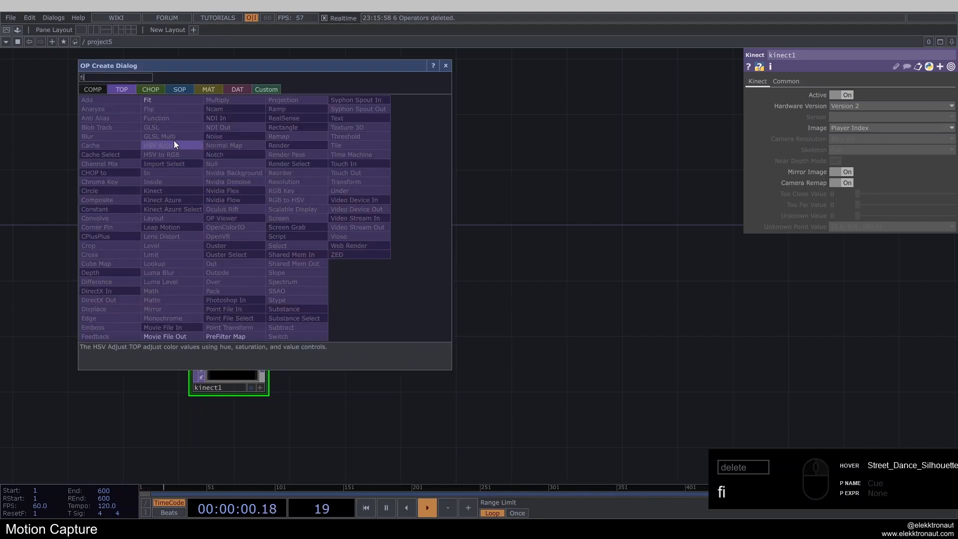
pyautogui.click(169, 101)
pyautogui.click(353, 210)
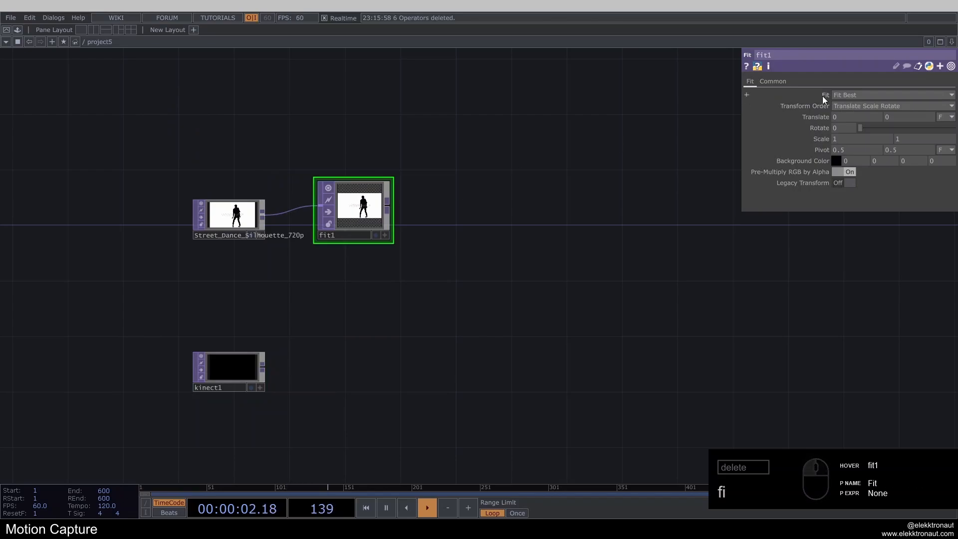
# - Set the output resolution of fit1 to 1920 x 1080
pyautogui.click(774, 81)
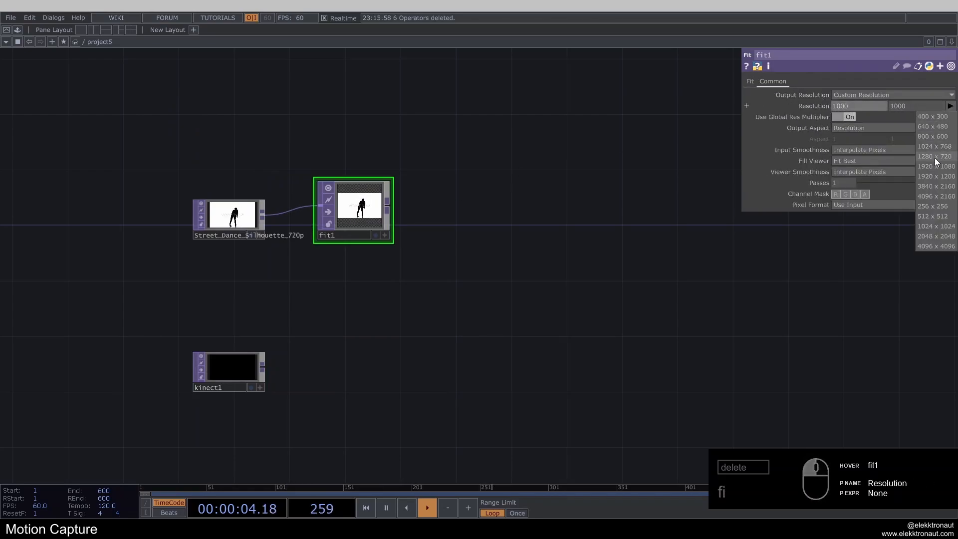
pyautogui.click(750, 81)
pyautogui.scroll(5, 396, 188)
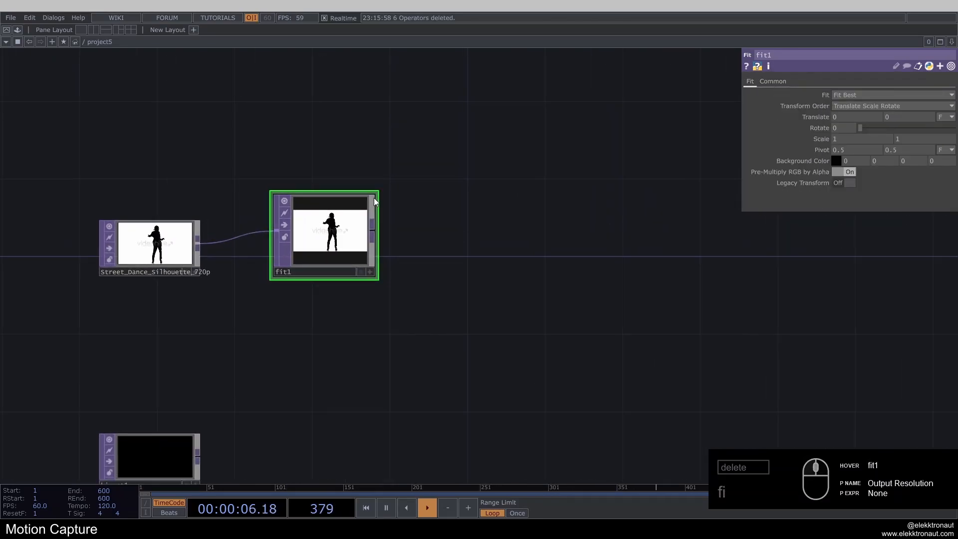
pyautogui.moveTo(342, 220); pyautogui.dragTo(394, 200, button='middle')
pyautogui.moveTo(399, 197); pyautogui.dragTo(402, 198)
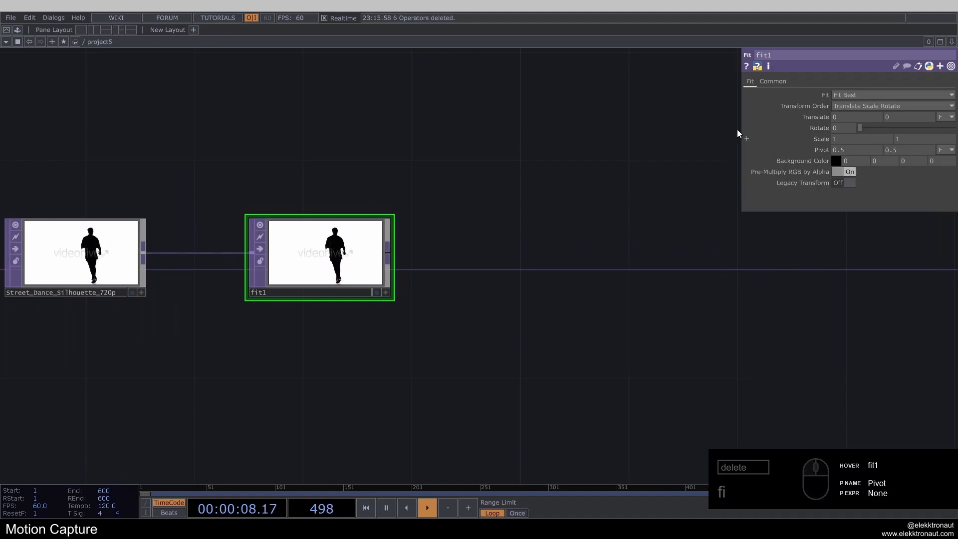
# - Set fit1's pixel format to 32-bit float (RGBA) and its fit mode to Fit Outside
pyautogui.moveTo(739, 132); pyautogui.dragTo(823, 121)
pyautogui.click(773, 81)
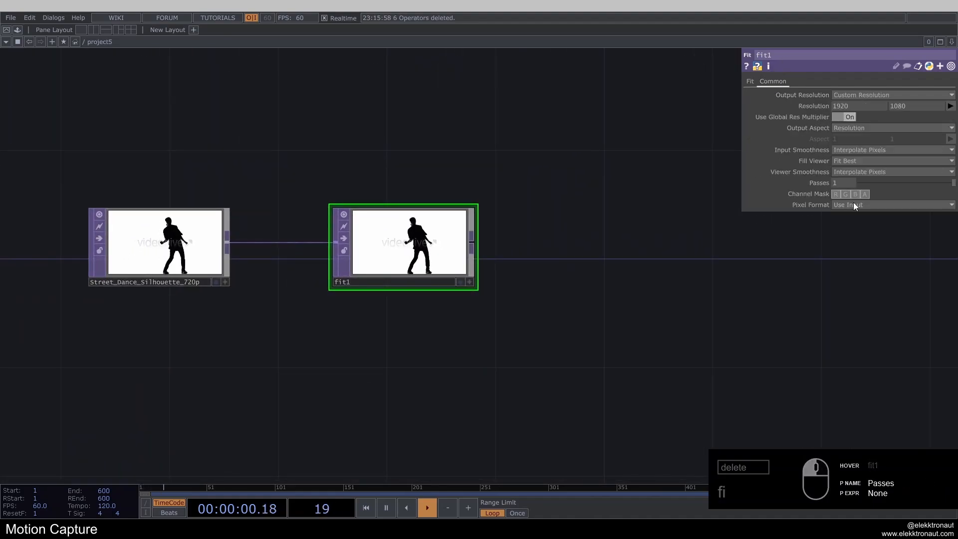
pyautogui.click(850, 205)
pyautogui.click(854, 255)
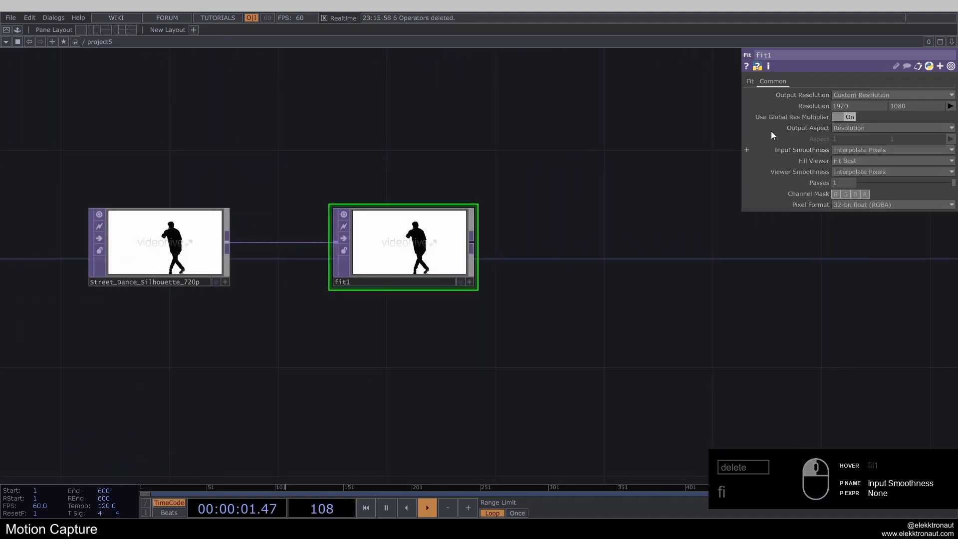
pyautogui.click(750, 81)
pyautogui.click(848, 94)
pyautogui.click(850, 142)
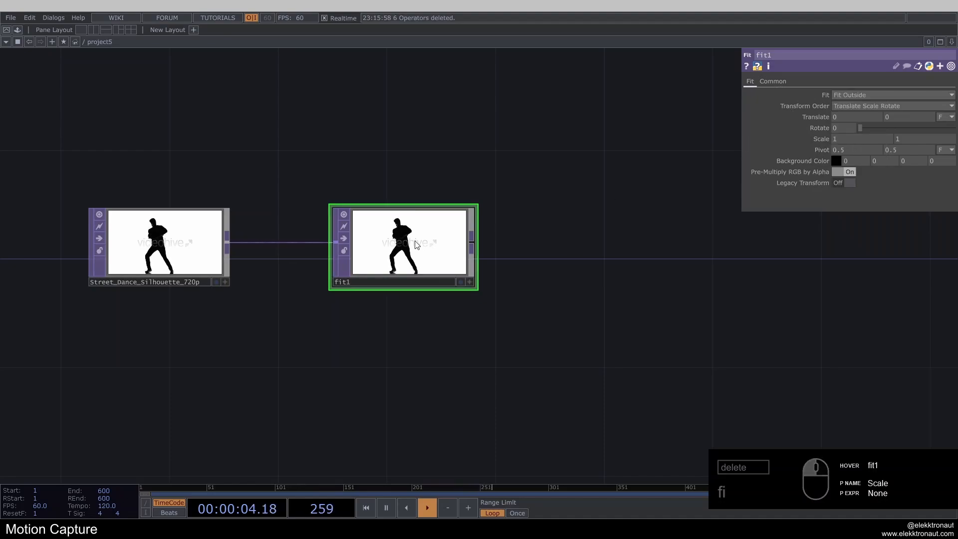
# - Scale the dancer footage in fit1 down to 0.7 in both directions
pyautogui.moveTo(235, 293); pyautogui.dragTo(85, 310, button='middle')
pyautogui.moveTo(79, 312); pyautogui.dragTo(159, 273)
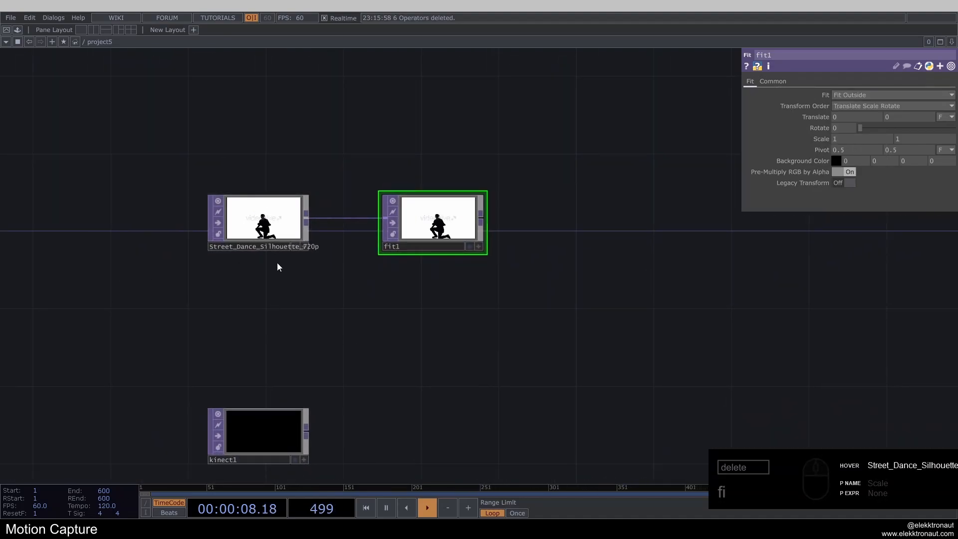
pyautogui.moveTo(441, 257); pyautogui.dragTo(369, 261)
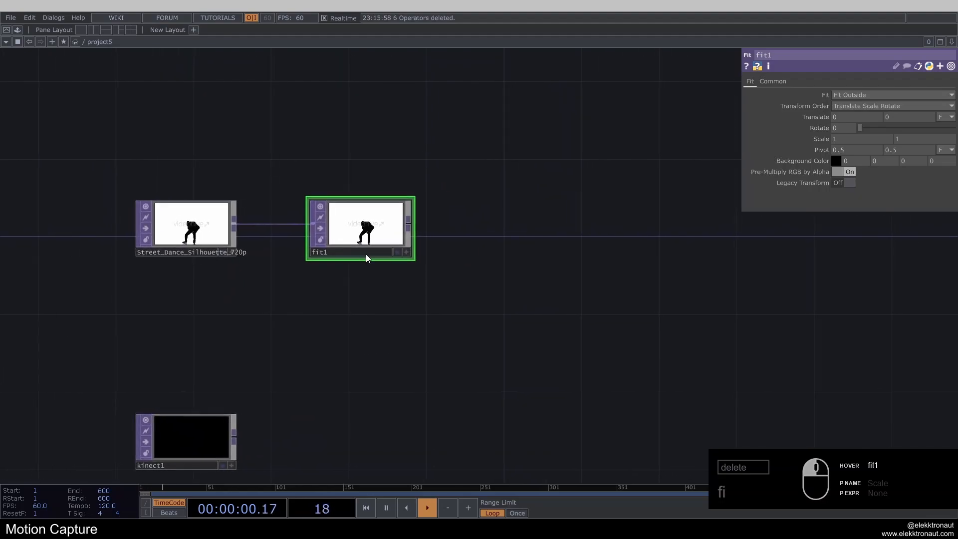
pyautogui.moveTo(372, 245); pyautogui.dragTo(384, 218, button='middle')
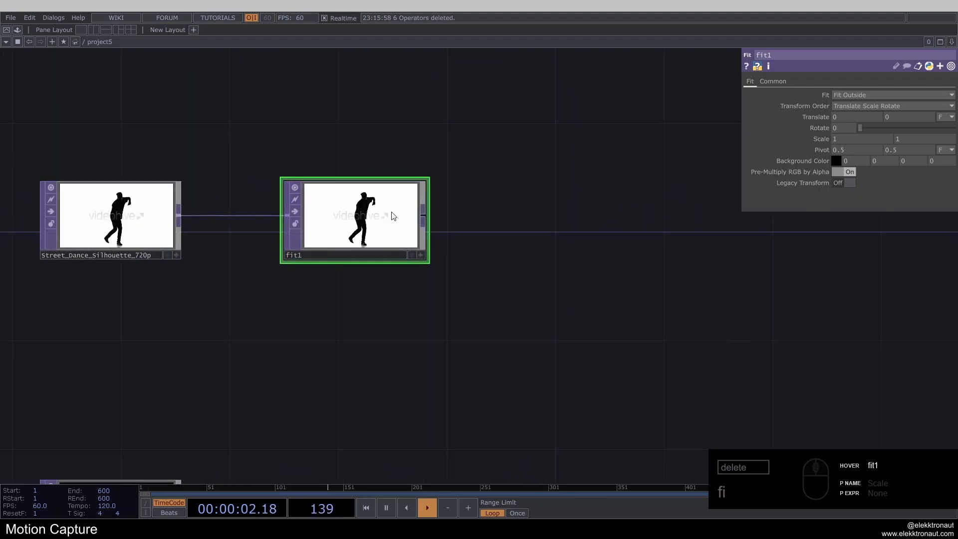
pyautogui.moveTo(849, 140); pyautogui.dragTo(819, 121, button='middle')
pyautogui.moveTo(818, 120); pyautogui.dragTo(818, 121)
pyautogui.scroll(3, 335, 199)
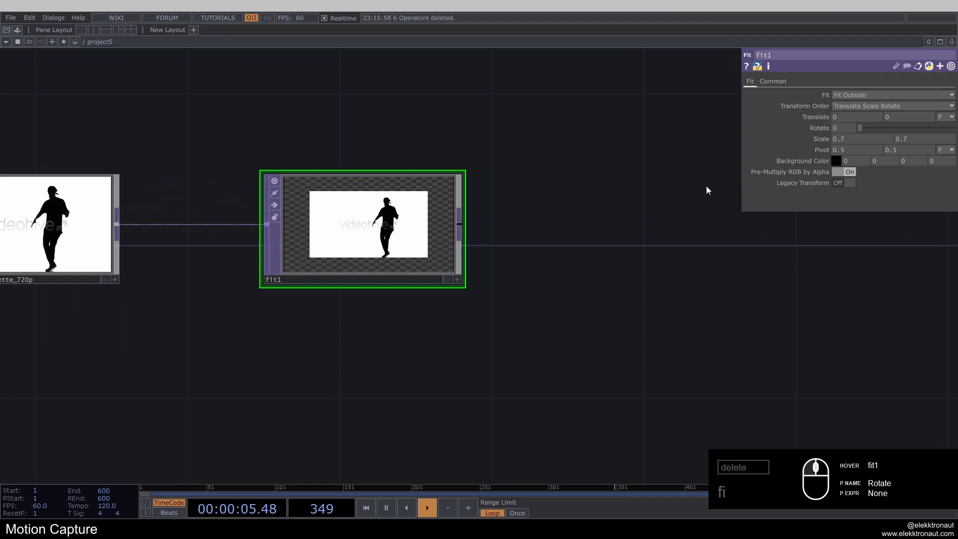
# - Set fit1's background color to opaque white with all four RGBA values at 1
pyautogui.click(858, 162)
pyautogui.write('1')
pyautogui.press('Tab')
pyautogui.write('1')
pyautogui.press('Tab')
pyautogui.write('1')
pyautogui.press('Return')
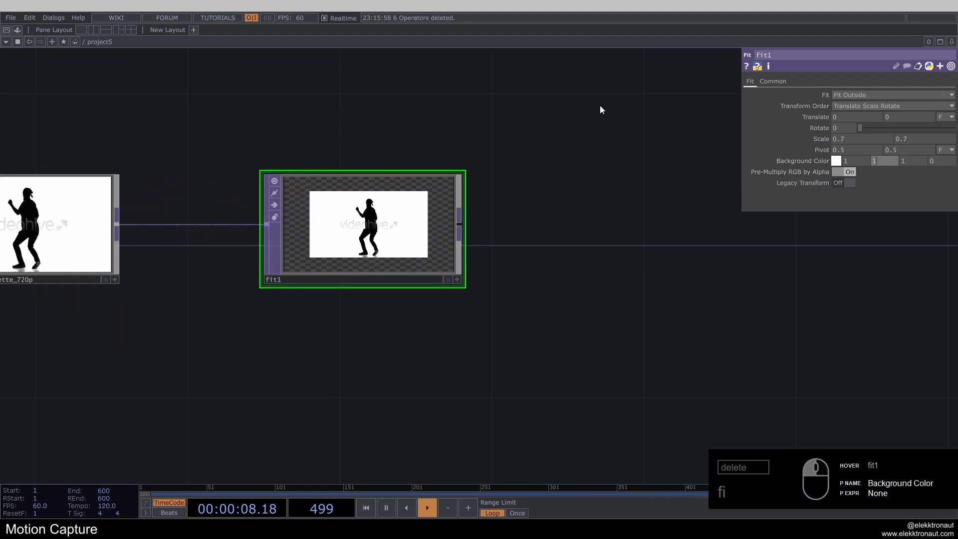
pyautogui.click(931, 160)
pyautogui.write('1')
pyautogui.click(520, 120)
pyautogui.scroll(3, 433, 205)
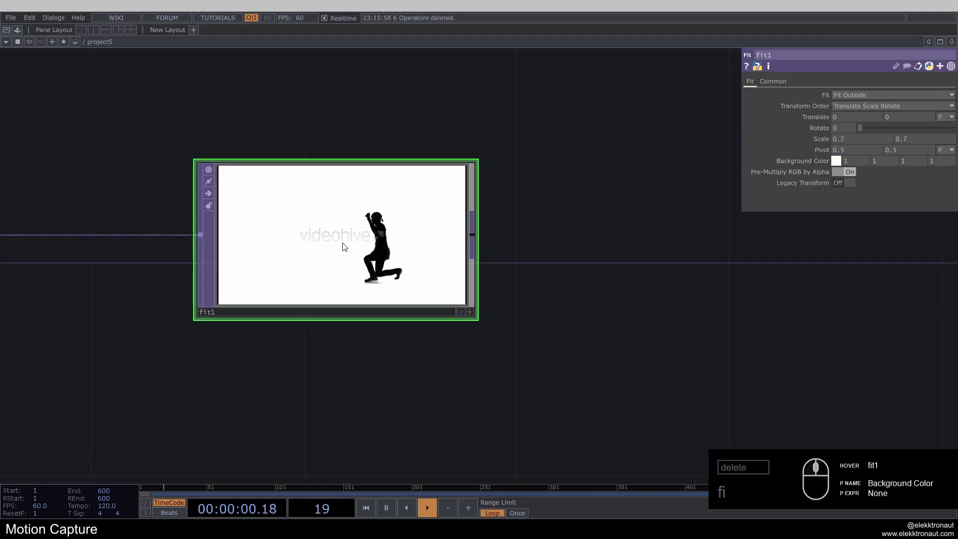
# - Add a Level TOP after fit1 and place it beside fit1 in the chain
pyautogui.scroll(-3, 375, 241)
pyautogui.scroll(-5, 369, 235)
pyautogui.scroll(4, 336, 196)
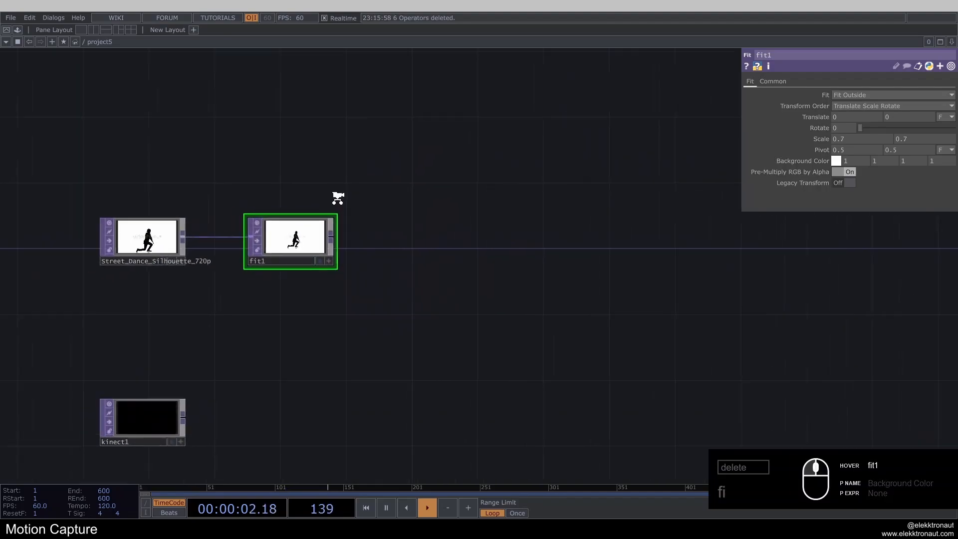
pyautogui.click(332, 250)
pyautogui.write('le')
pyautogui.click(312, 256)
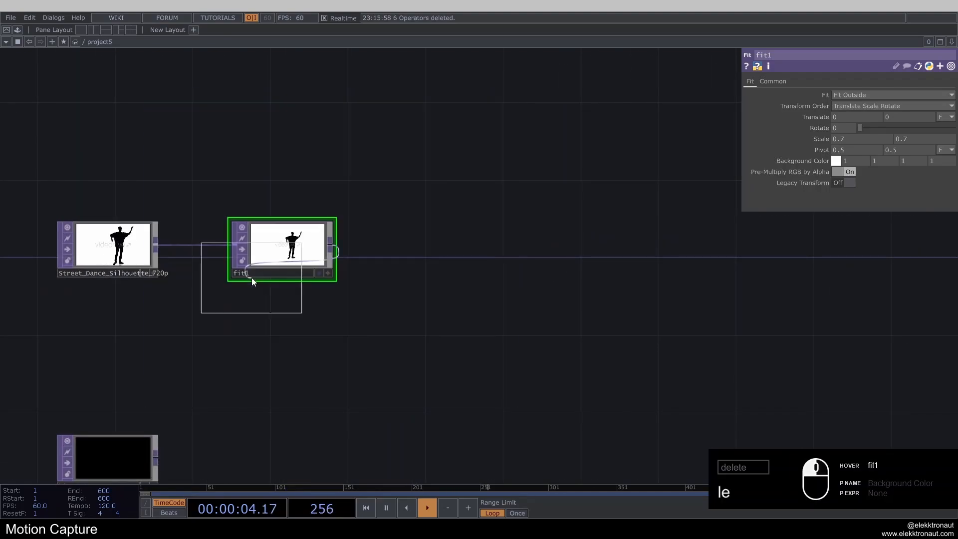
pyautogui.click(418, 240)
pyautogui.moveTo(434, 235); pyautogui.dragTo(452, 237)
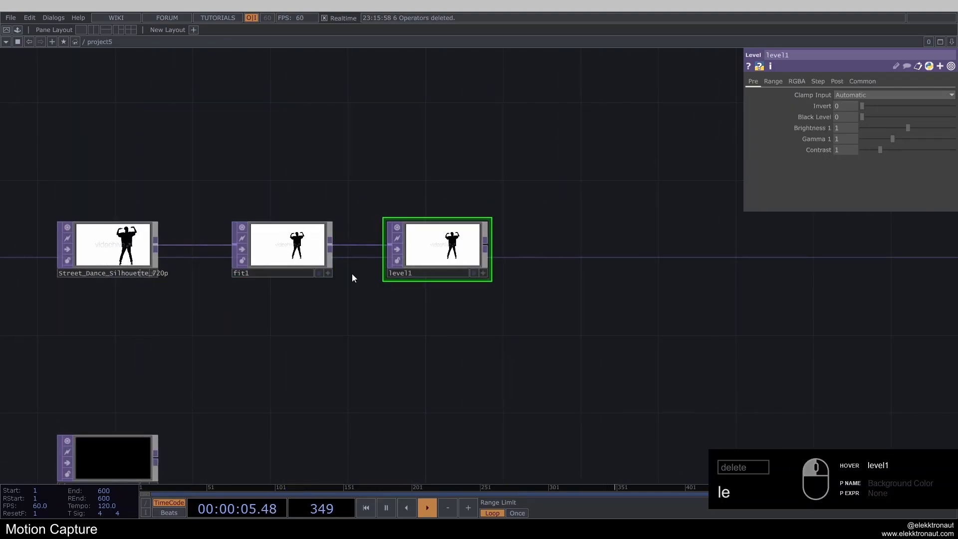
# - Examine the image and parameters of the source footage, fit1 and level1 along the chain
pyautogui.click(299, 250)
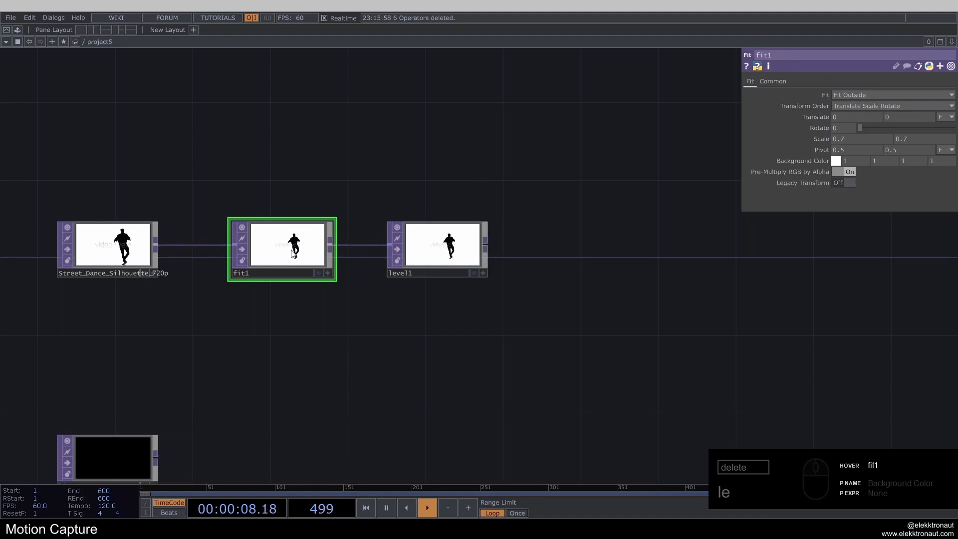
pyautogui.click(397, 236)
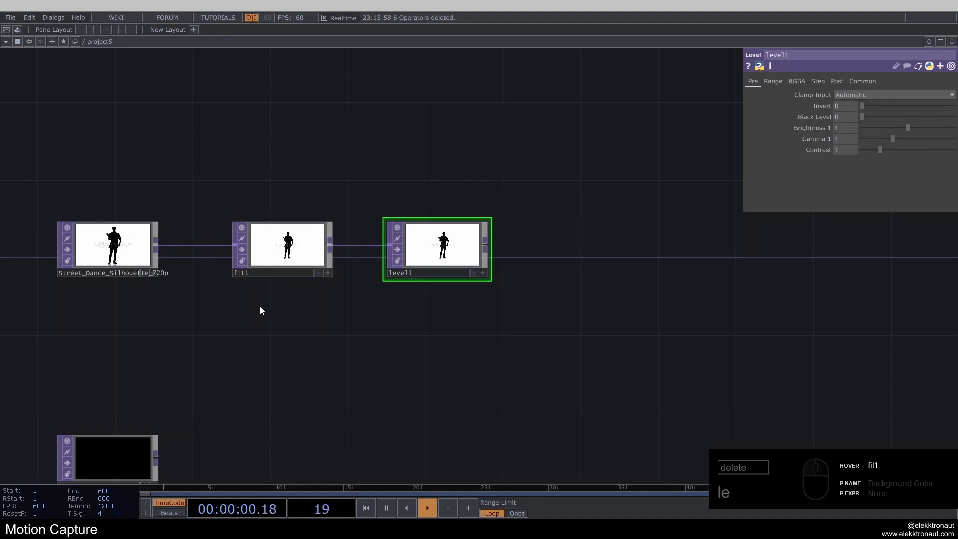
pyautogui.scroll(3, 107, 215)
pyautogui.click(92, 236)
pyautogui.scroll(-3, 125, 237)
pyautogui.scroll(3, 424, 251)
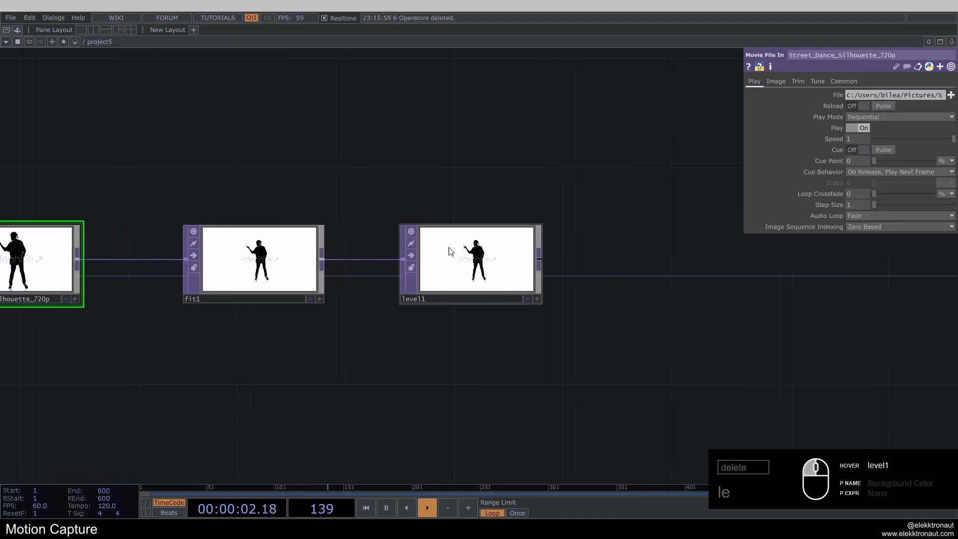
pyautogui.scroll(-3, 450, 255)
pyautogui.click(472, 265)
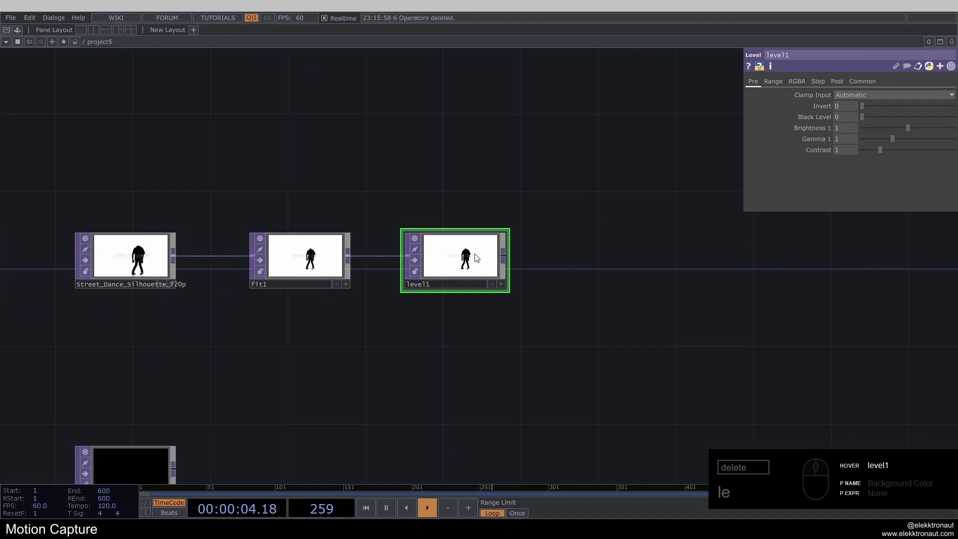
pyautogui.scroll(2, 530, 267)
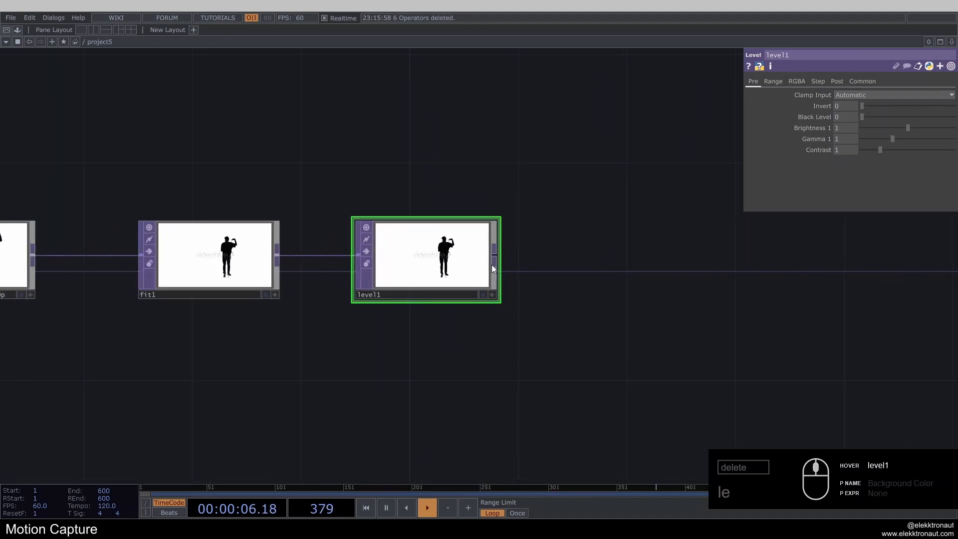